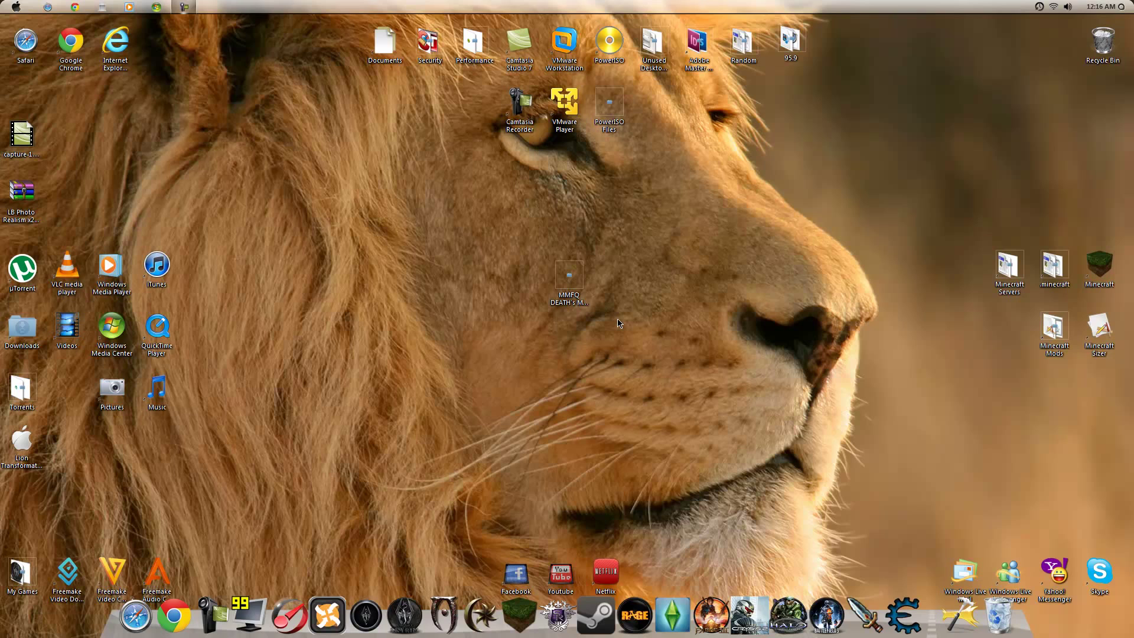
# Box-select the Mac OSX Lion Pack desktop icon and shift it slightly right so its full name shows
pyautogui.moveTo(471, 177); pyautogui.dragTo(810, 483)
pyautogui.moveTo(400, 186); pyautogui.dragTo(842, 469)
pyautogui.moveTo(569, 286); pyautogui.dragTo(582, 287)
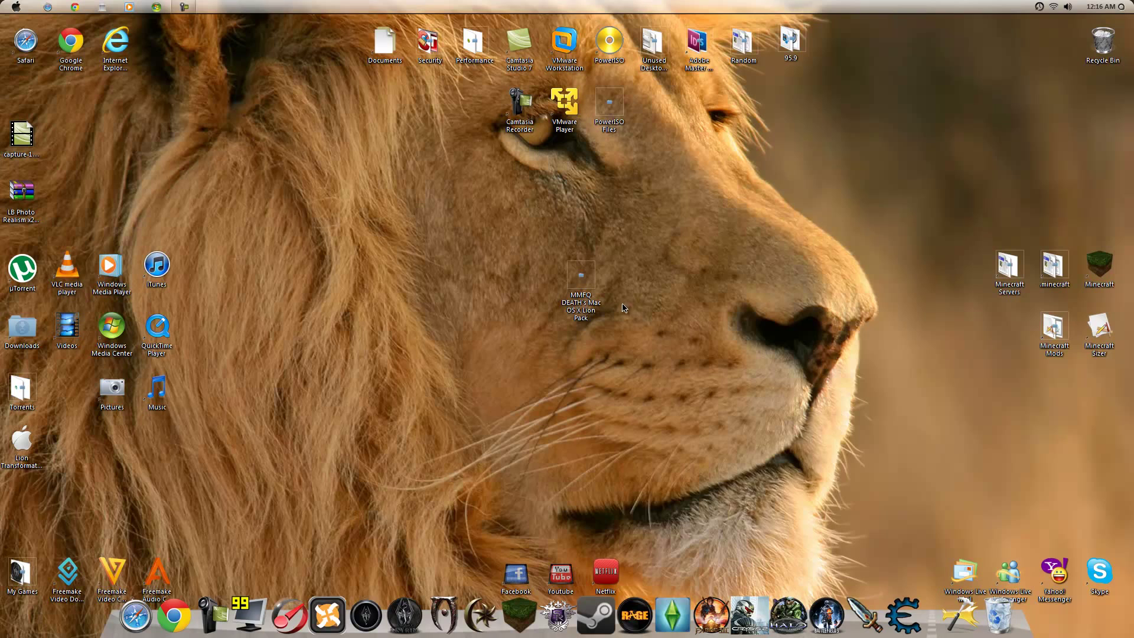
# Open the Mac OS X Lion Pack folder to list its five subfolders, including FinderBar and Leftsider
pyautogui.doubleClick(582, 296)
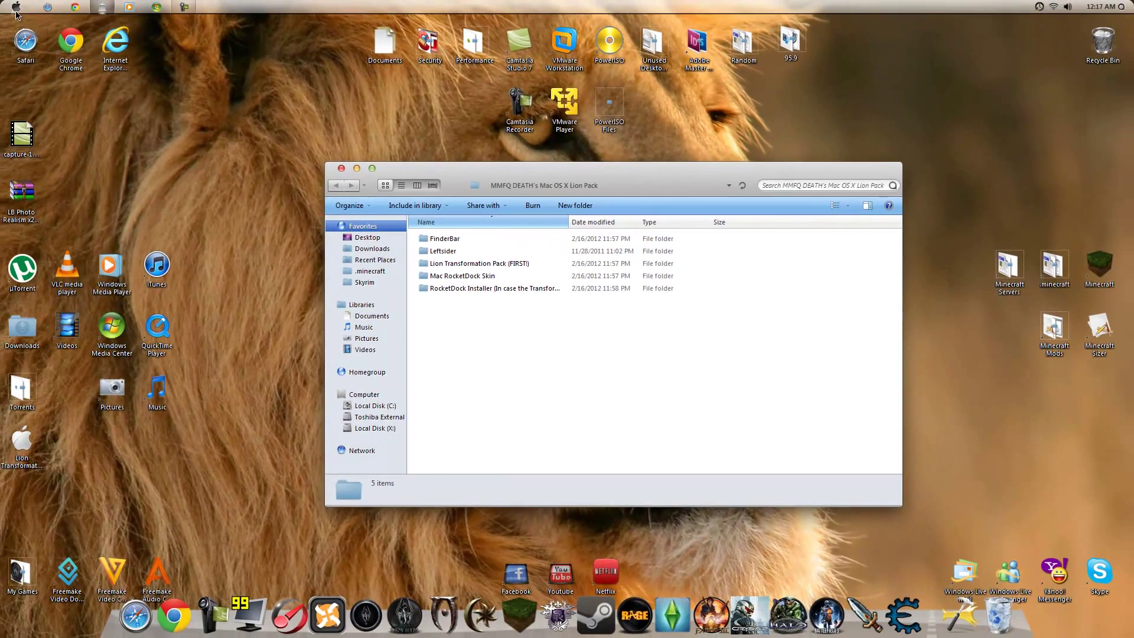
# Open Computer Properties from the Start menu, review the System Protection tab, then close it with OK
pyautogui.click(16, 8)
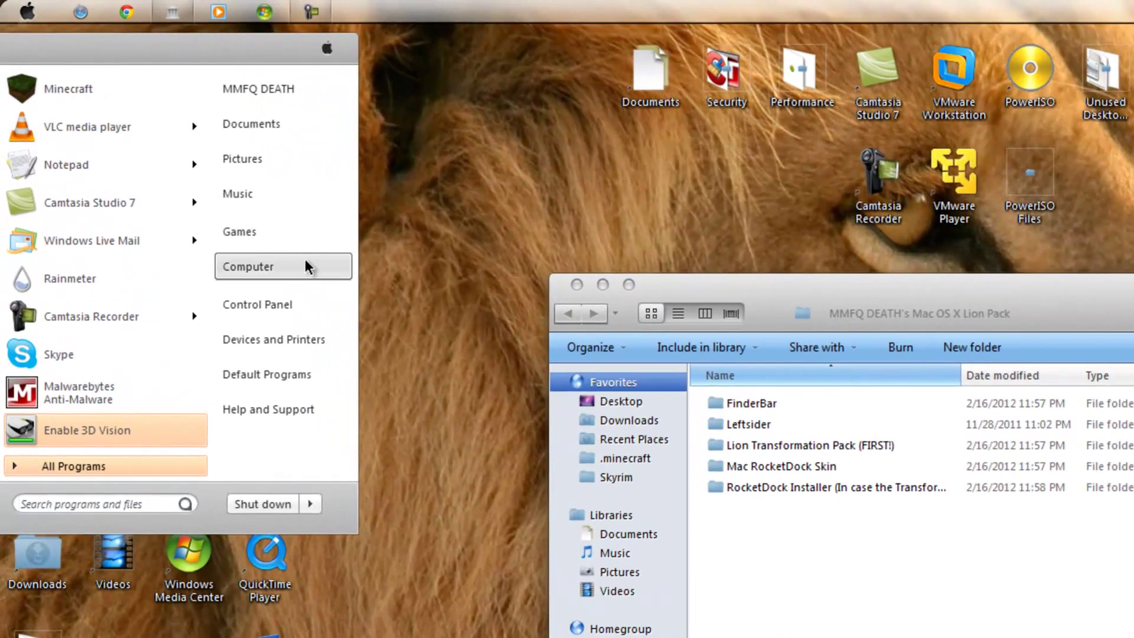
pyautogui.rightClick(306, 260)
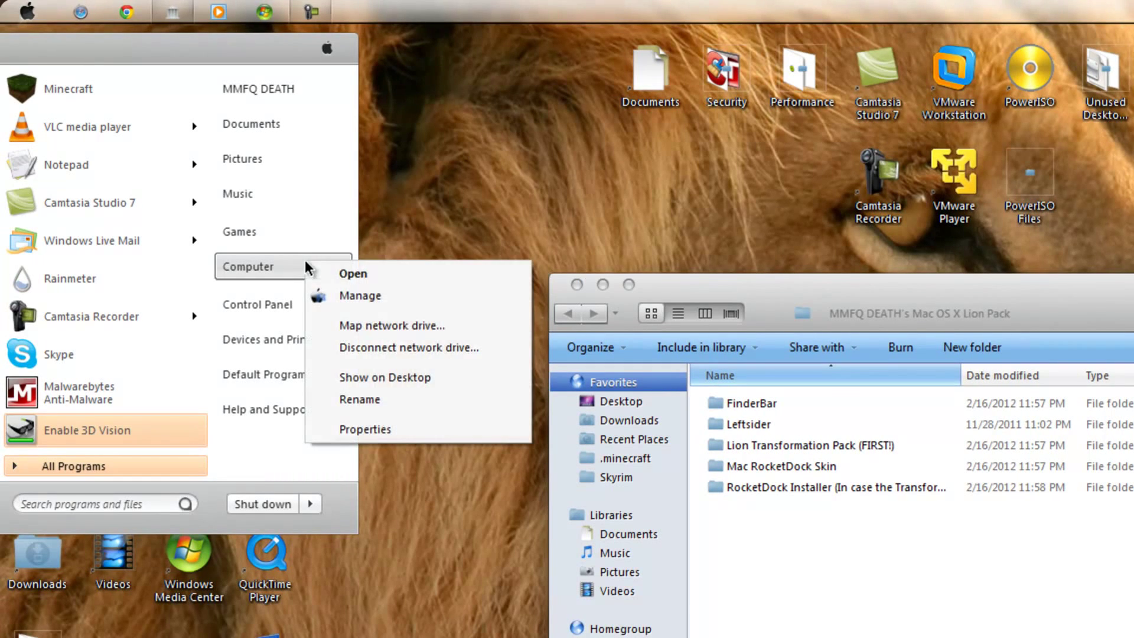
pyautogui.click(420, 426)
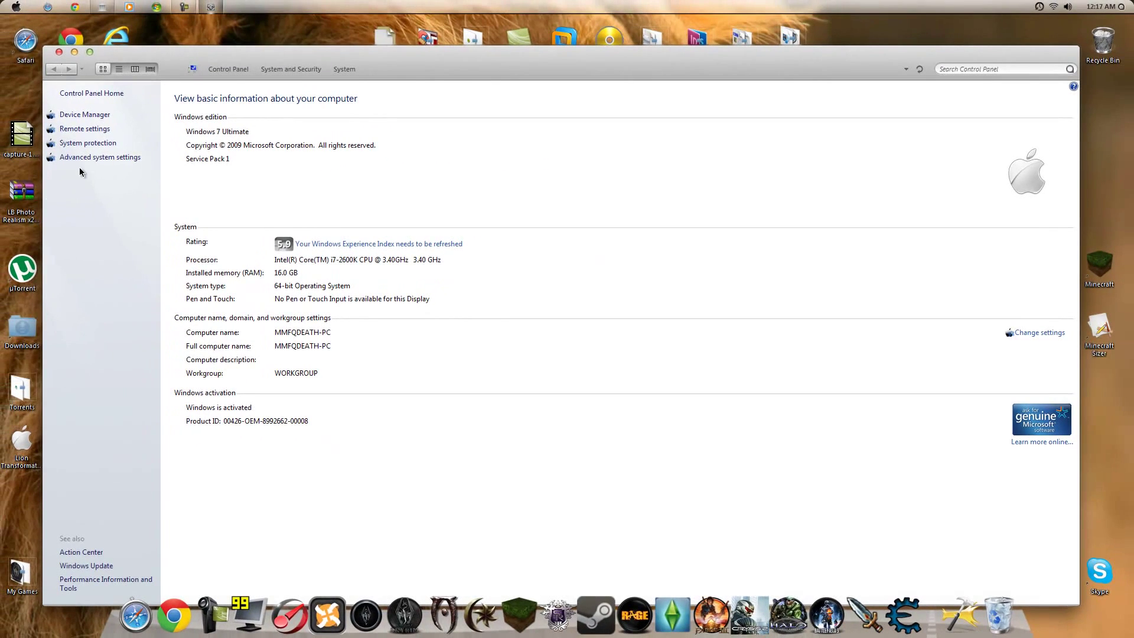
pyautogui.click(79, 144)
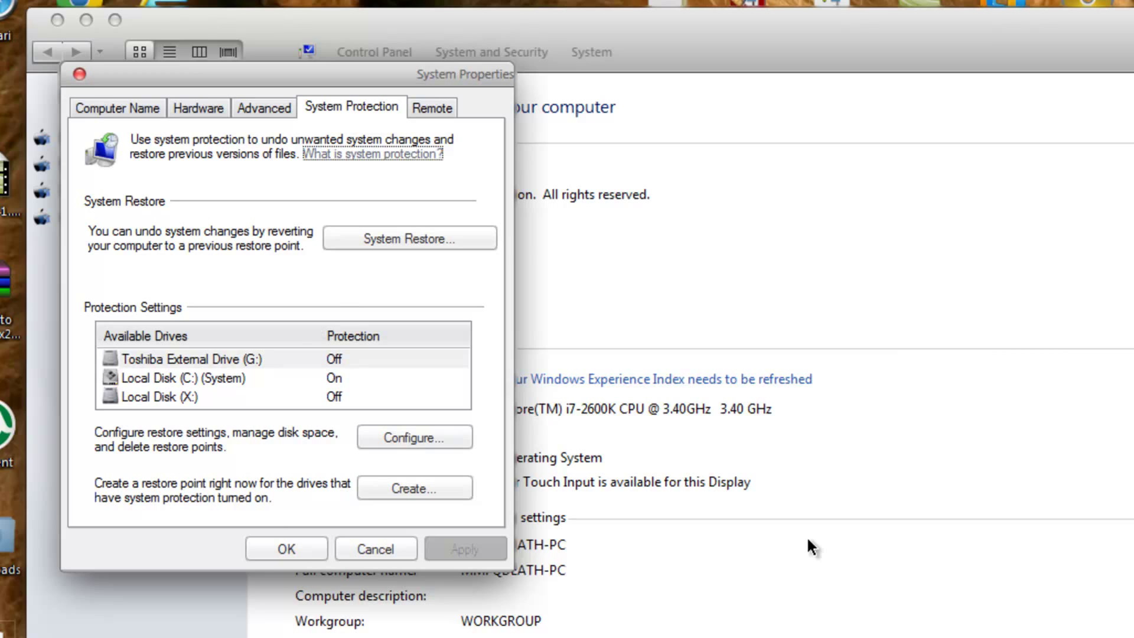
pyautogui.click(275, 541)
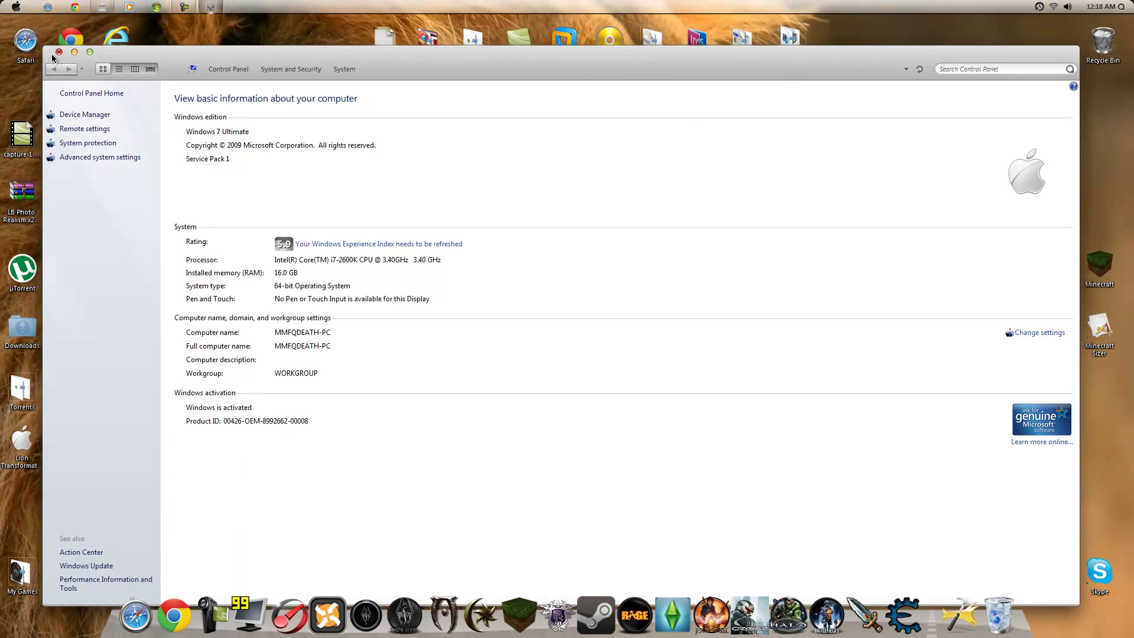
# Close the System window and open the Lion Transformation Pack (FIRST!) folder
pyautogui.click(59, 52)
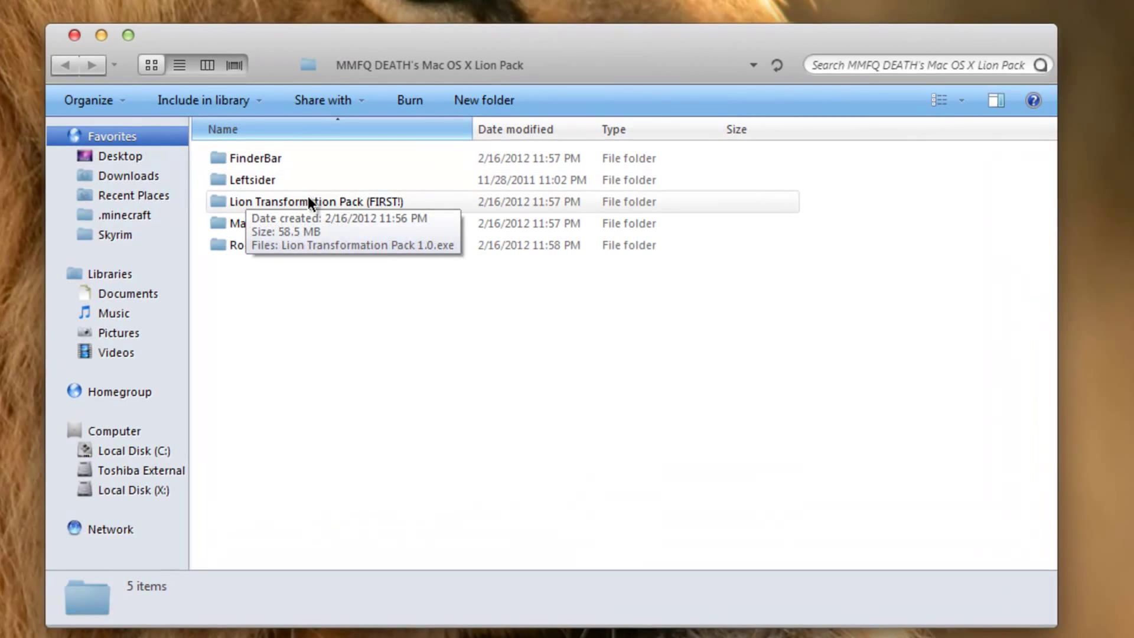
pyautogui.doubleClick(348, 201)
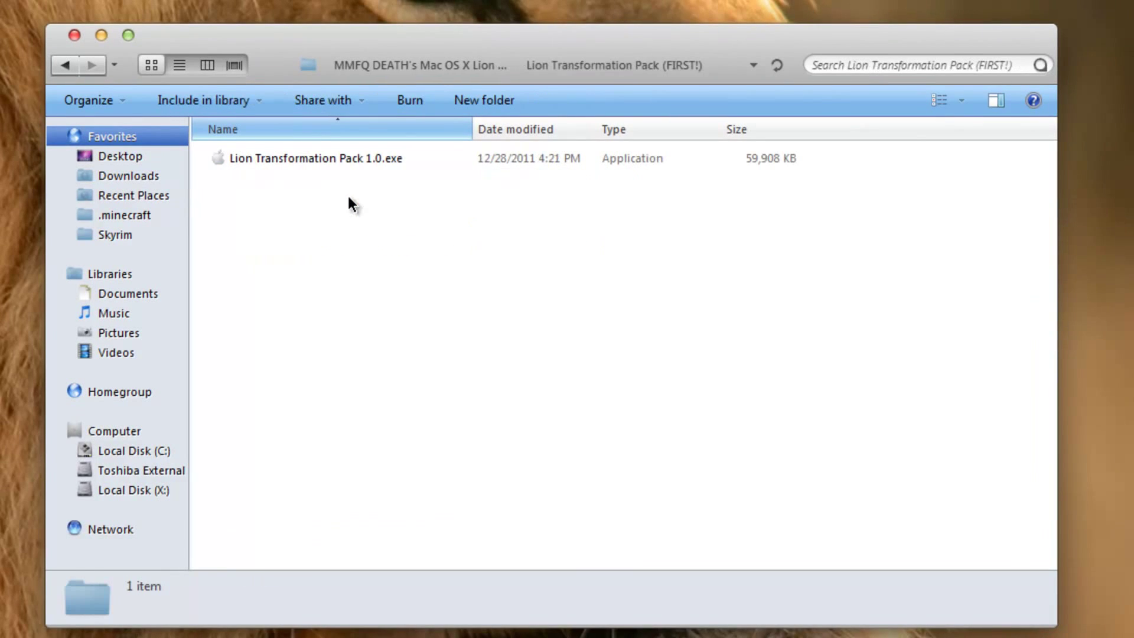
# Run Lion Transformation Pack 1.0.exe, keep the recommended system files and System Default font, then exit setup uninstalled
pyautogui.doubleClick(334, 157)
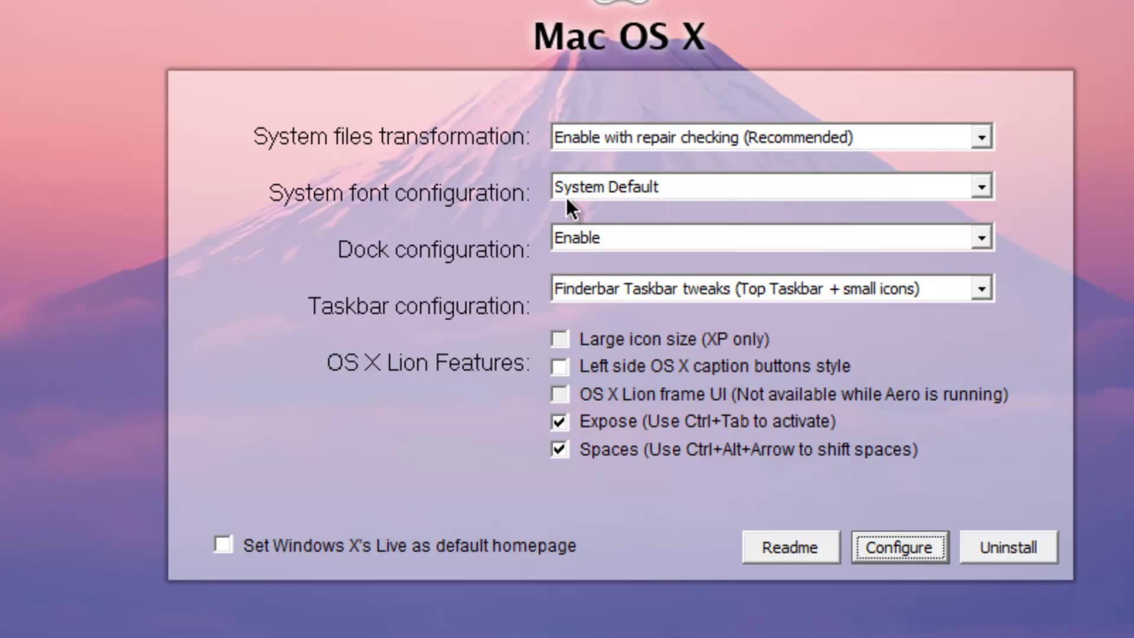
pyautogui.click(911, 143)
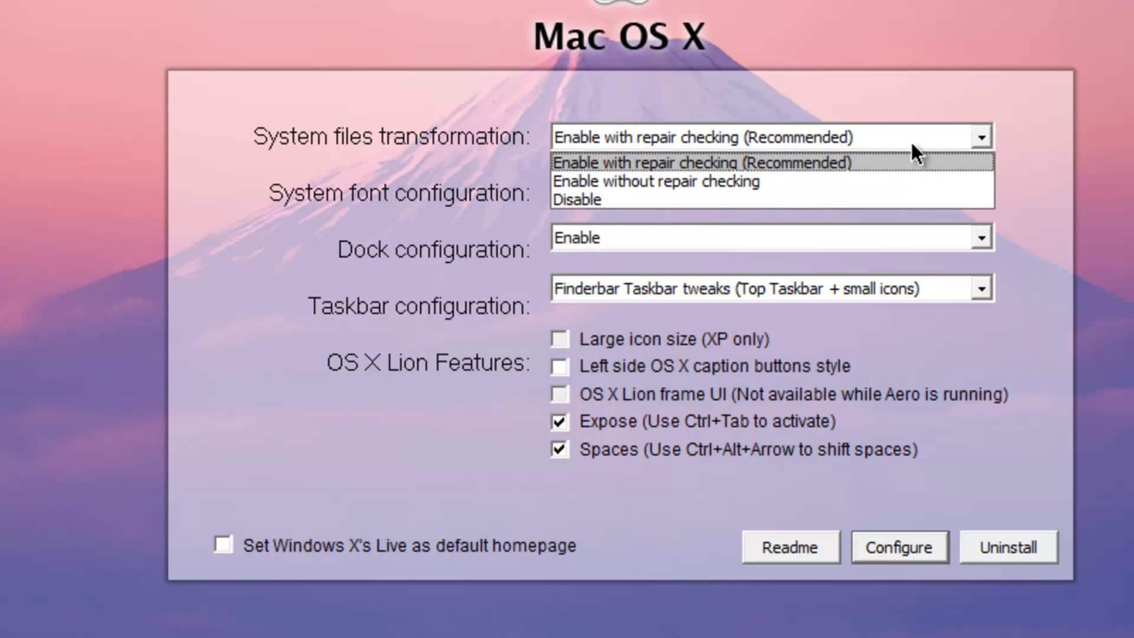
pyautogui.click(993, 244)
pyautogui.click(978, 195)
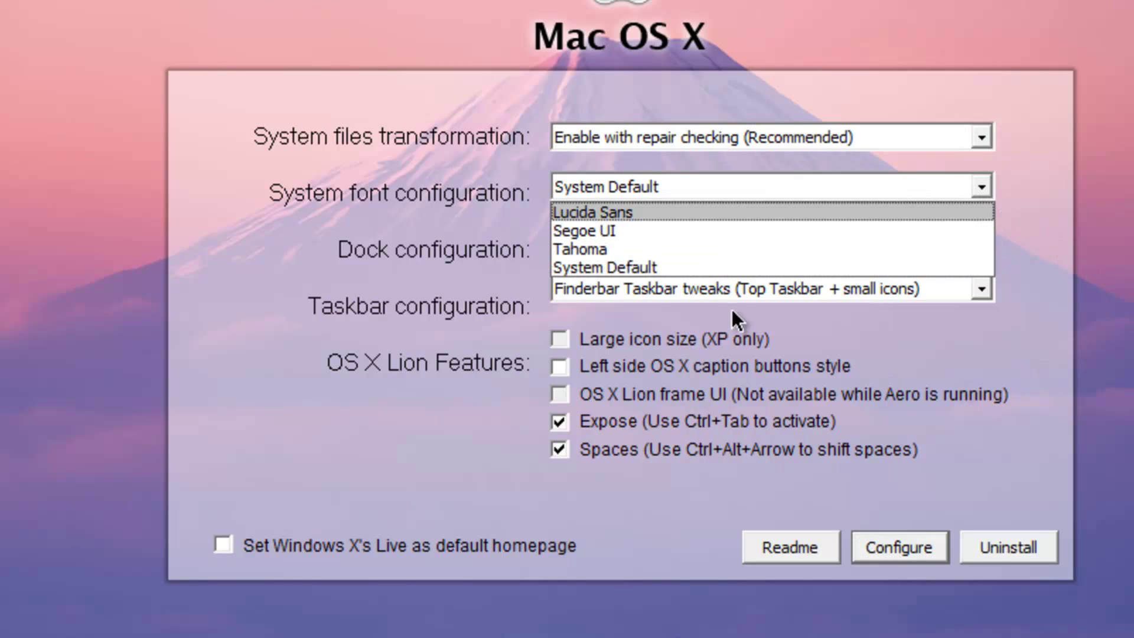
pyautogui.click(1095, 455)
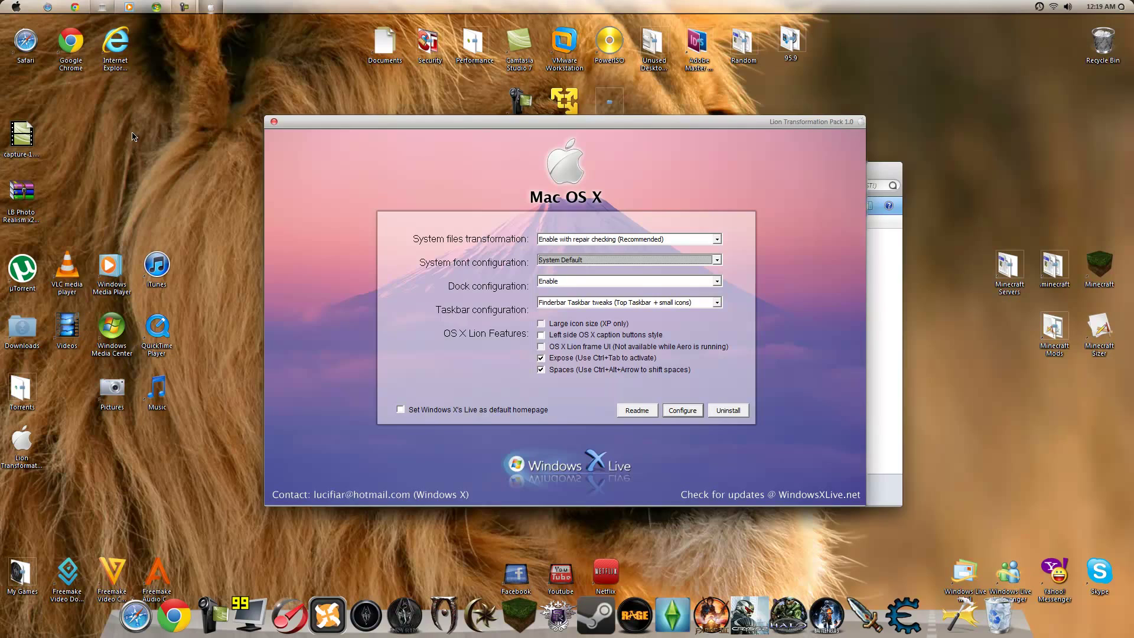
pyautogui.moveTo(2, 37); pyautogui.dragTo(1, 3)
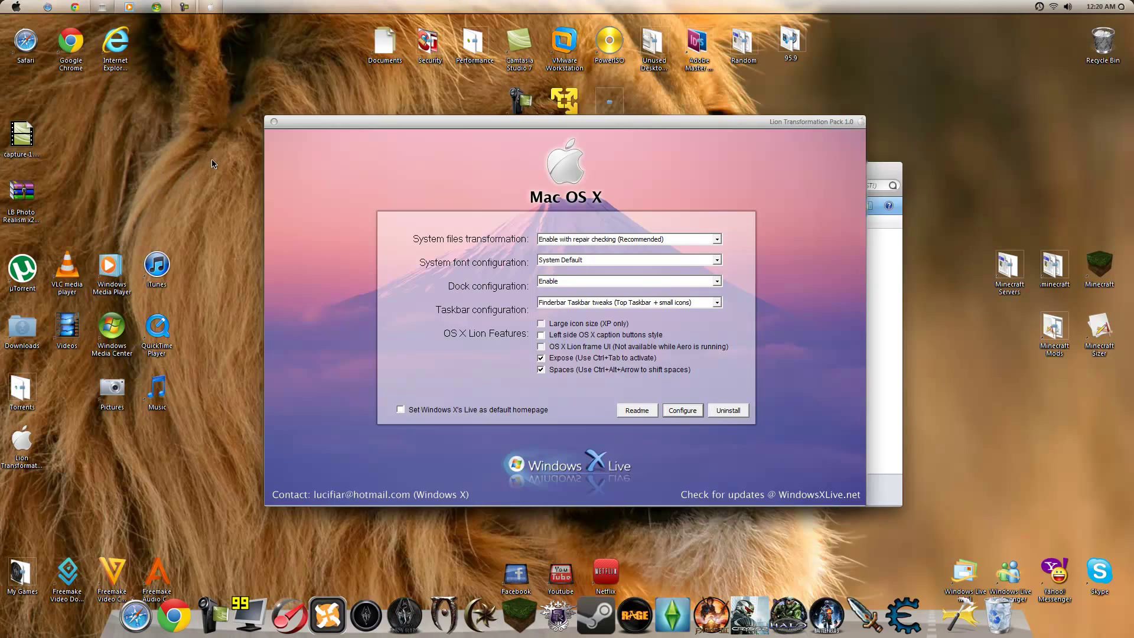
pyautogui.click(273, 121)
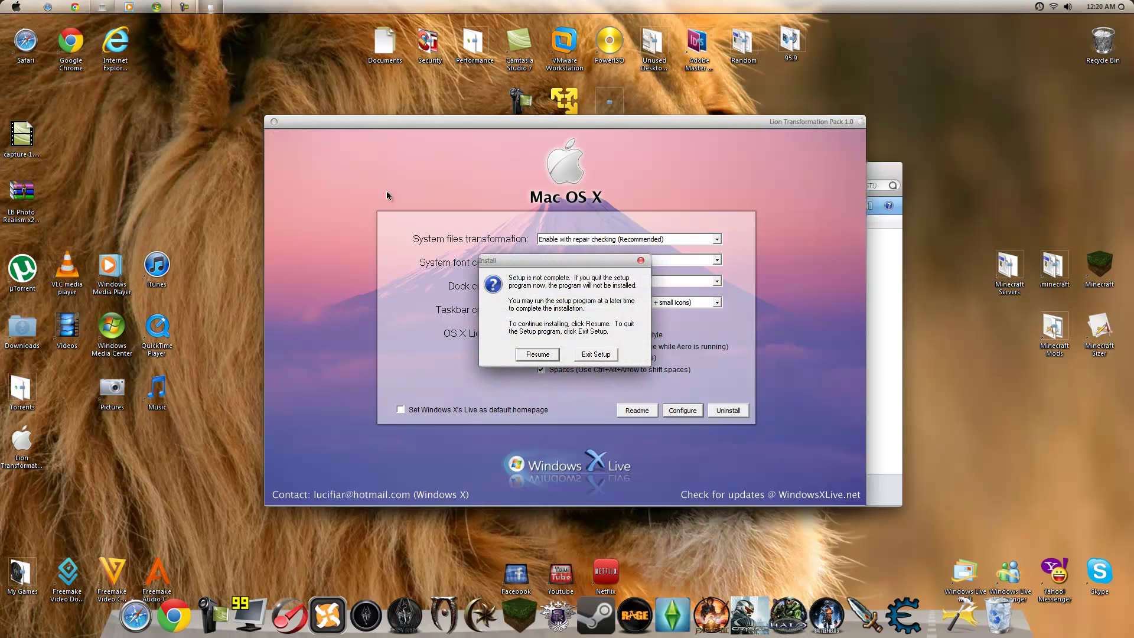
pyautogui.click(604, 355)
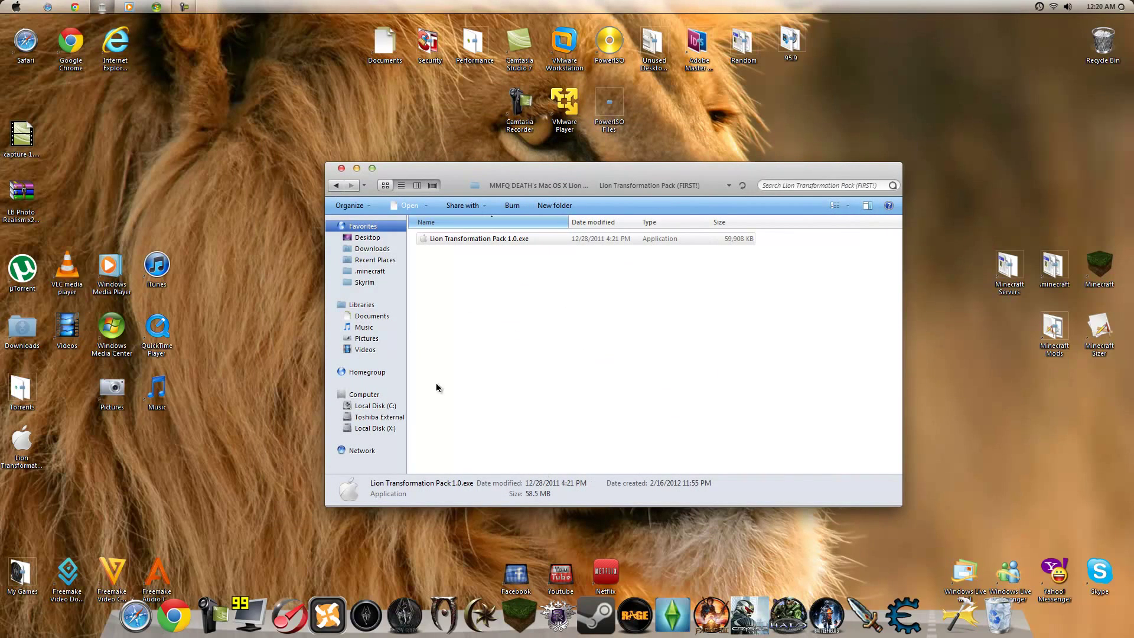
# Return to the Lion Pack folder, look inside RocketDock Installer, and go back again
pyautogui.click(335, 187)
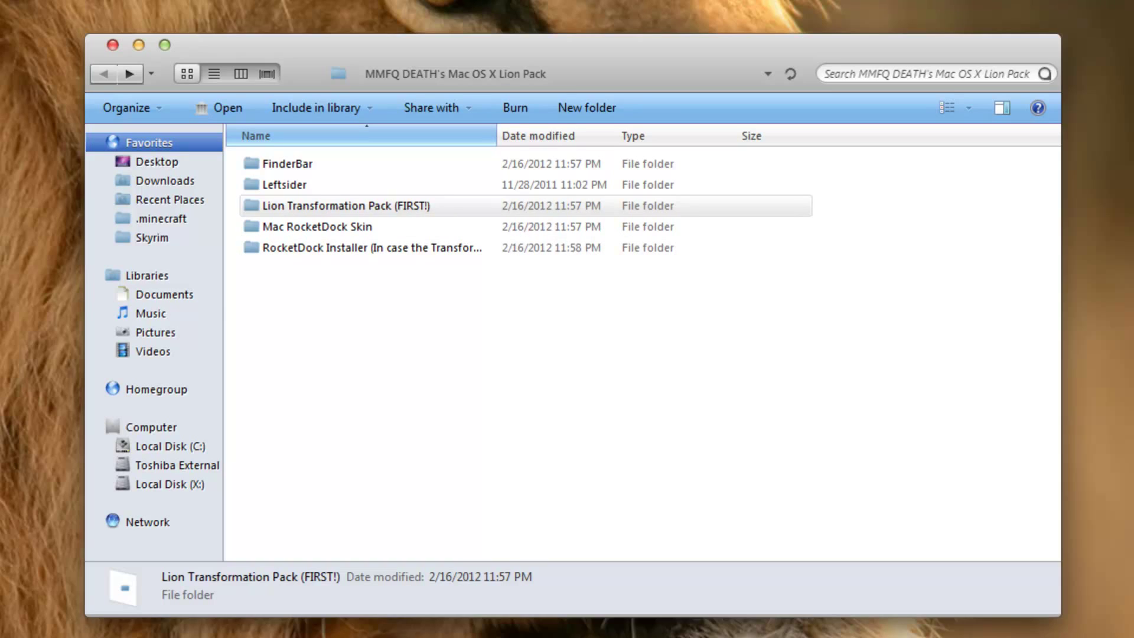
pyautogui.click(323, 248)
pyautogui.doubleClick(322, 247)
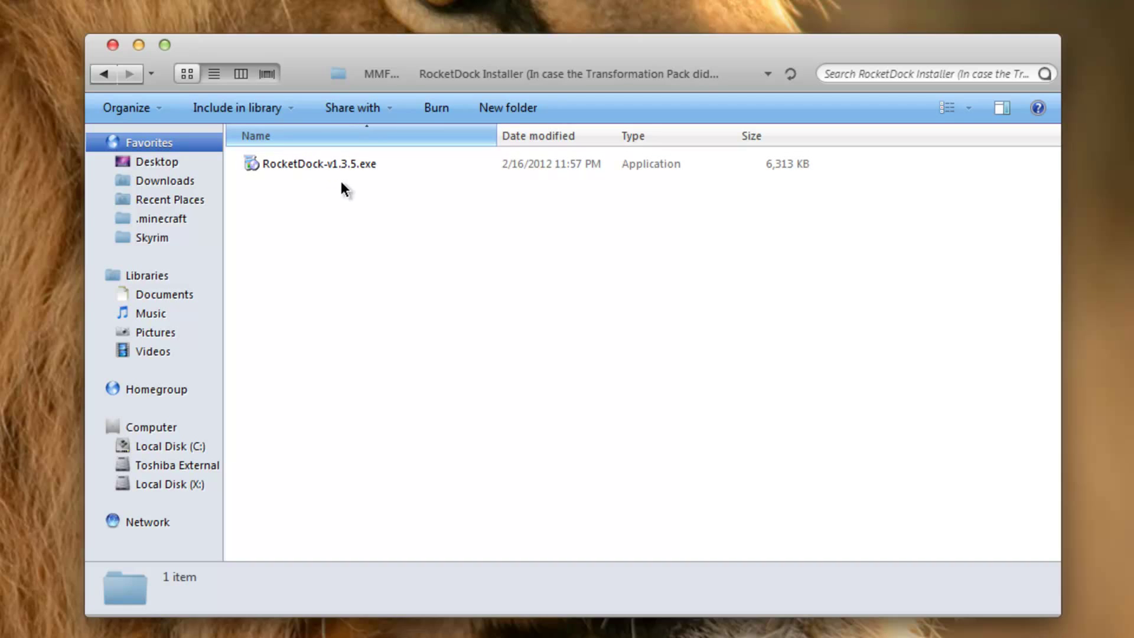
pyautogui.click(100, 82)
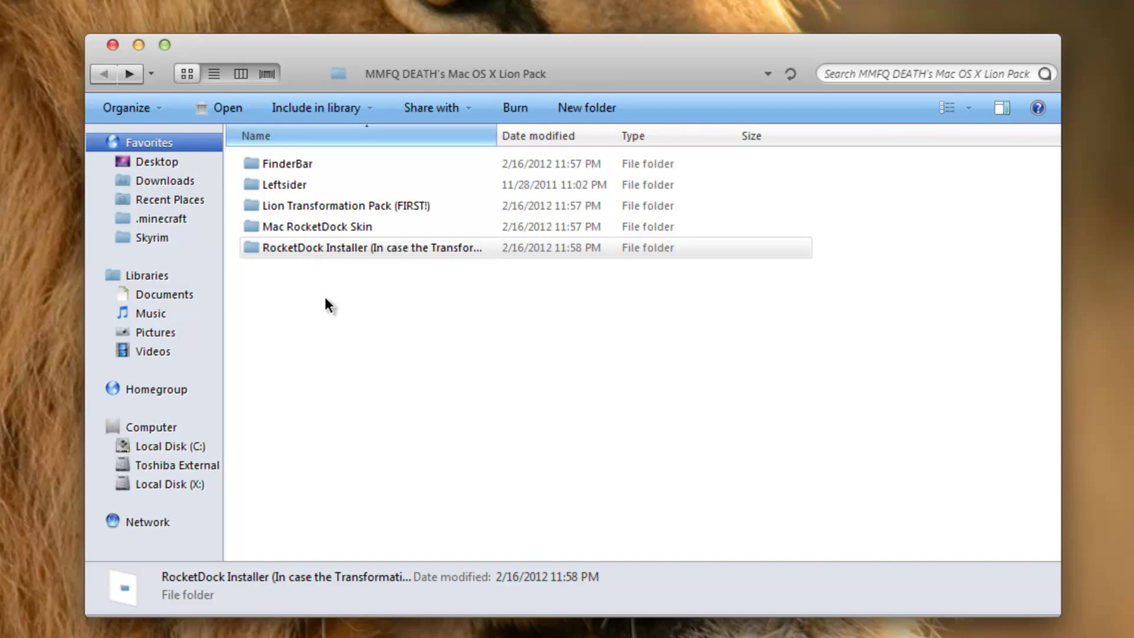
# Open the Mac RocketDock Skin folder and run Mac Skin.exe past the language and welcome pages
pyautogui.click(327, 228)
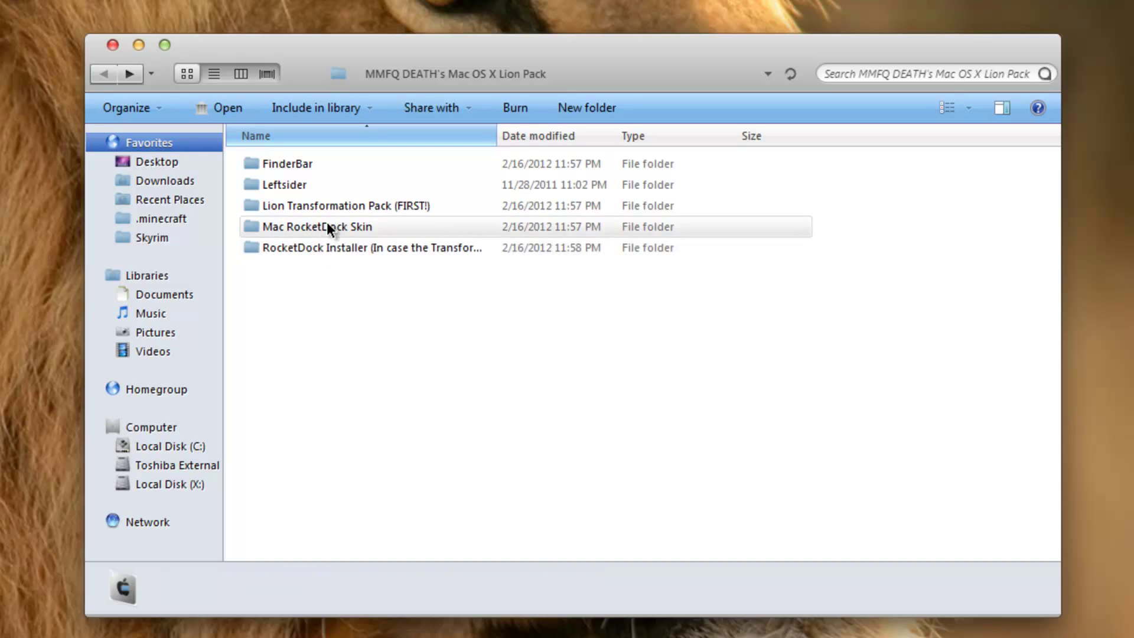
pyautogui.doubleClick(328, 227)
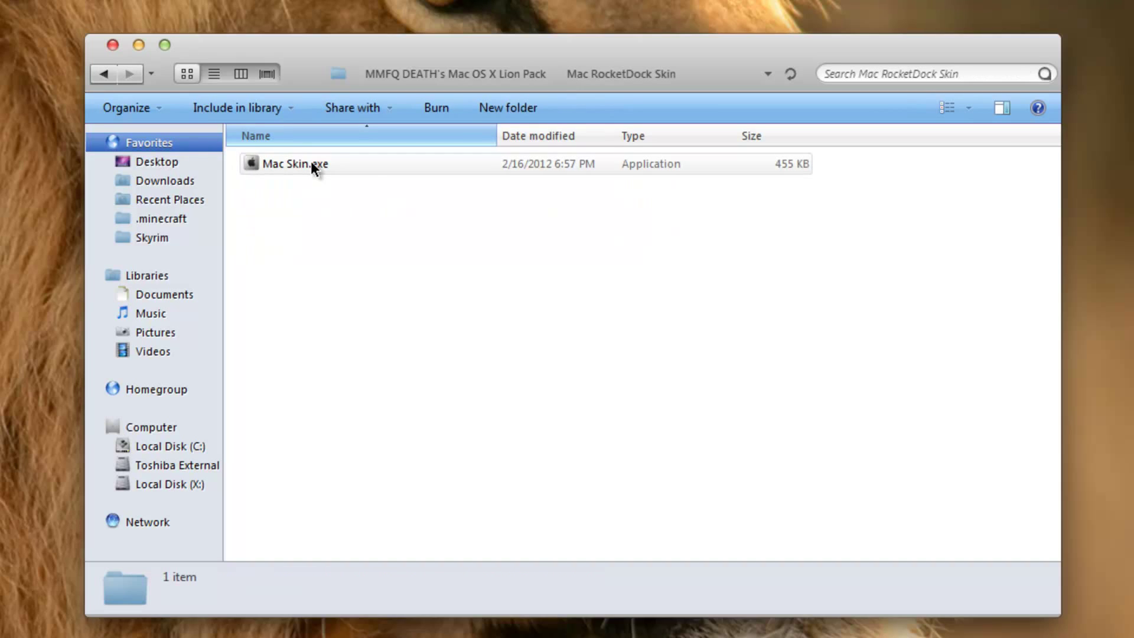
pyautogui.doubleClick(373, 163)
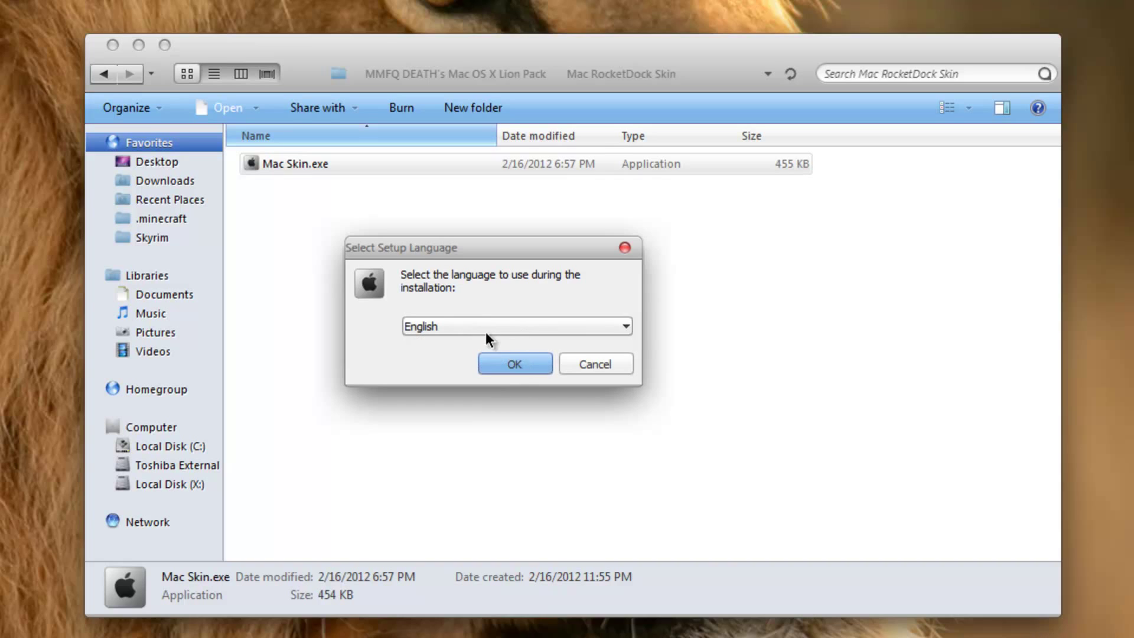
pyautogui.click(500, 363)
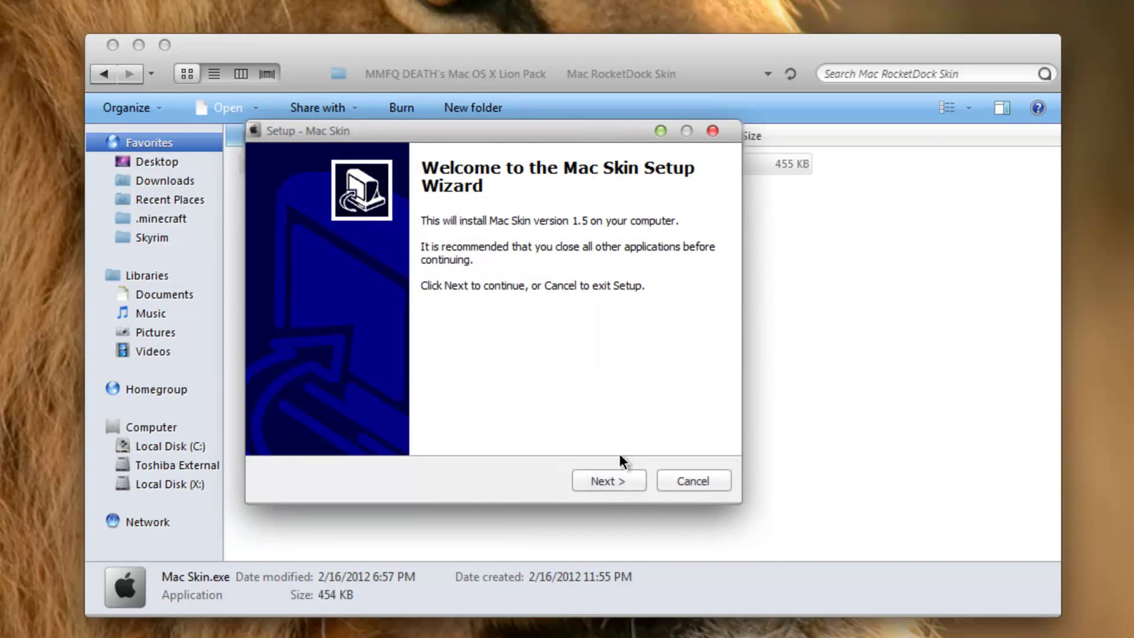
pyautogui.click(618, 479)
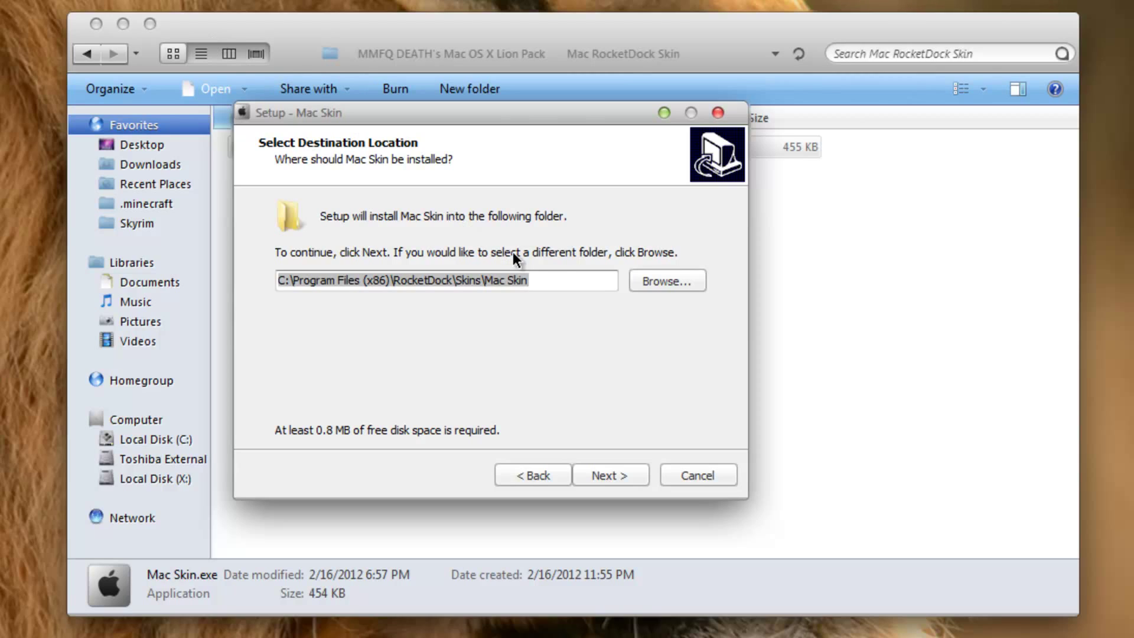
# Retype the (x86) part of the destination path so it installs under Program Files (x86)
pyautogui.click(568, 279)
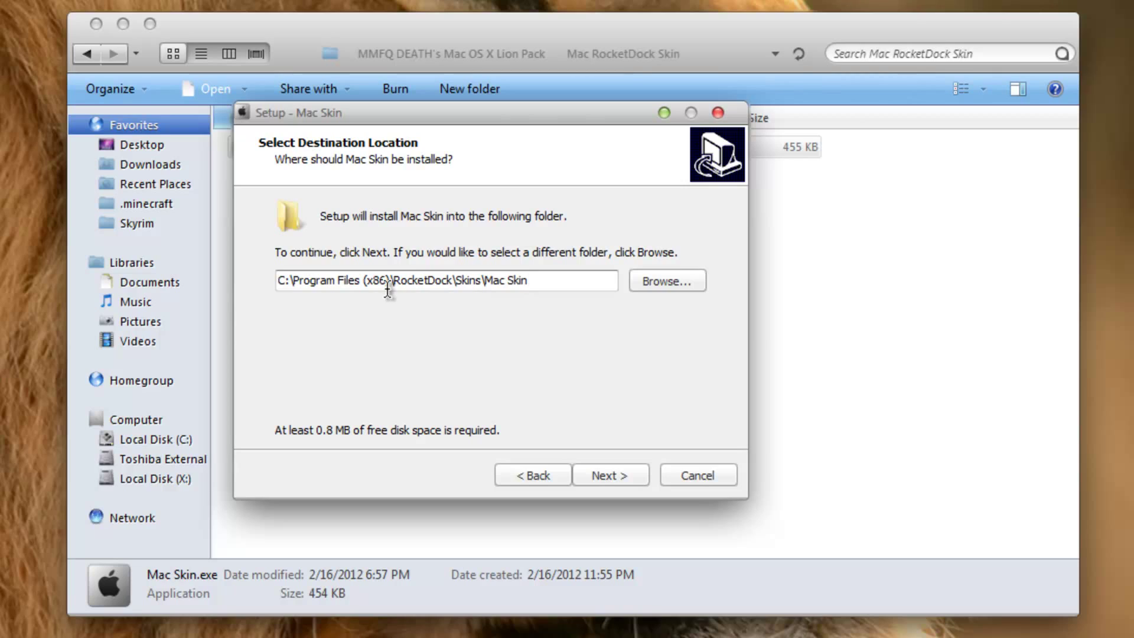
pyautogui.moveTo(388, 281); pyautogui.dragTo(360, 283)
pyautogui.press('Delete')
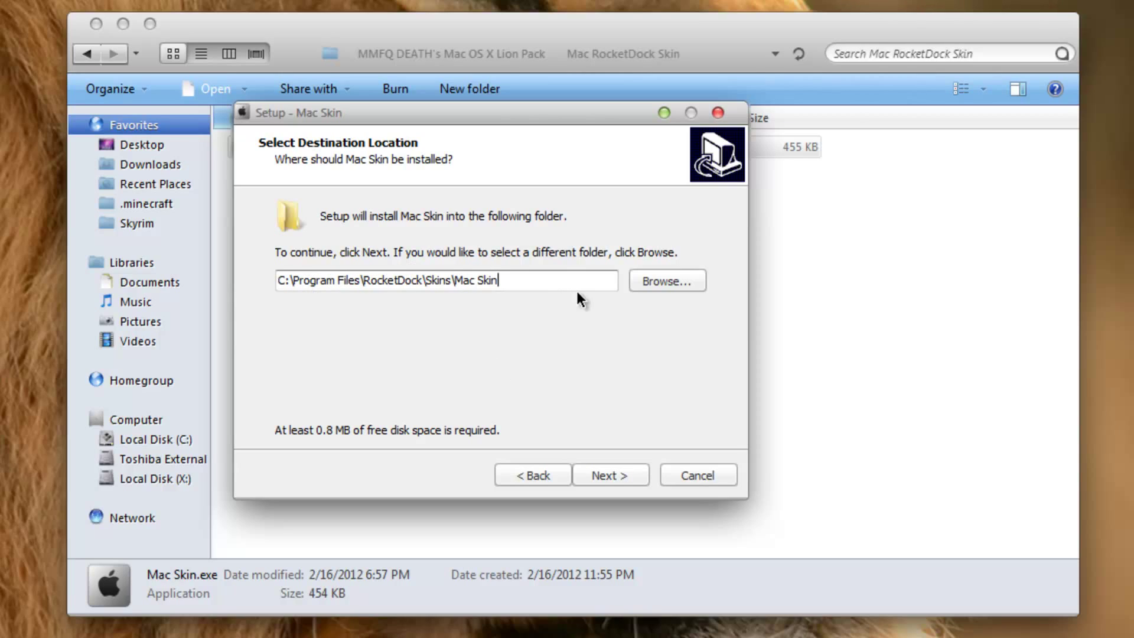
pyautogui.click(362, 280)
pyautogui.write('()')
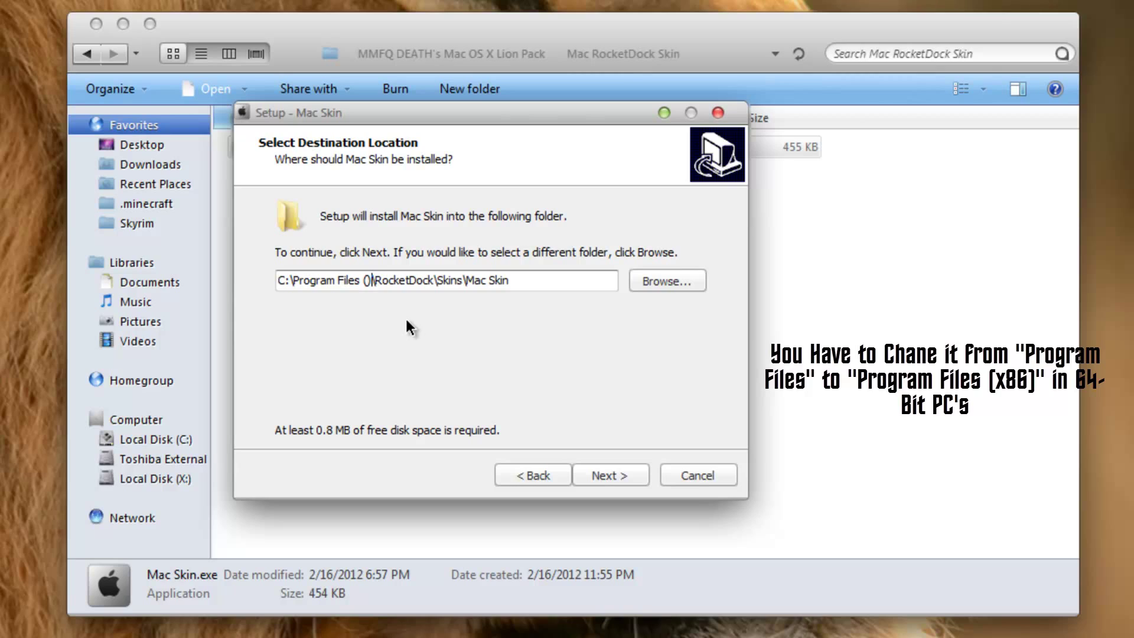
pyautogui.write('x86')
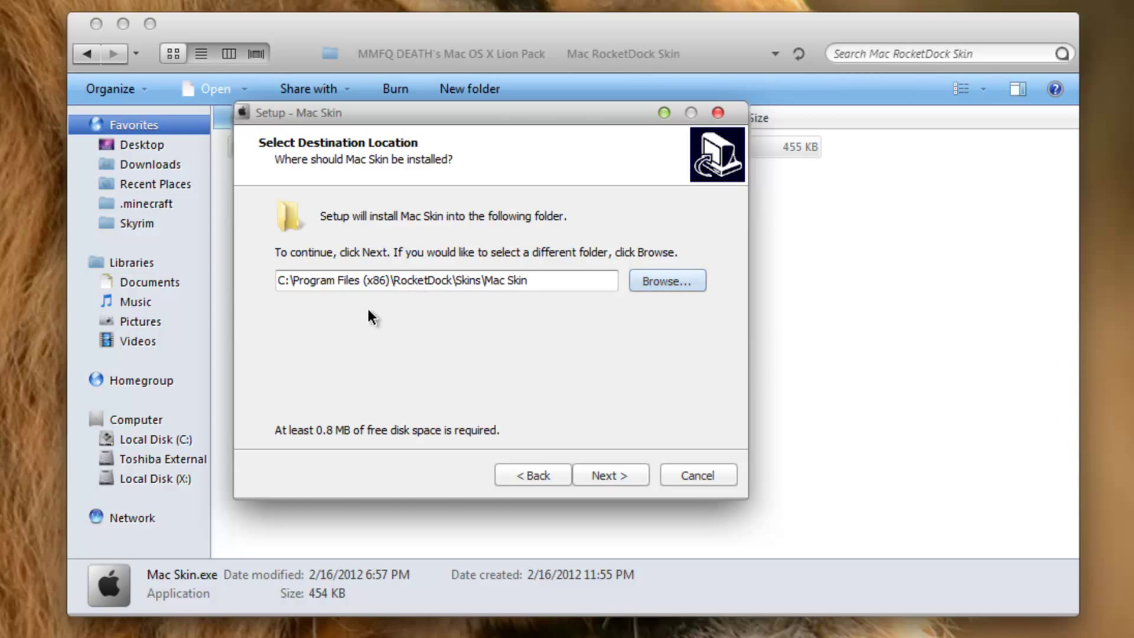
# Advance past the destination and Start Menu folder pages, then cancel setup without installing
pyautogui.click(615, 472)
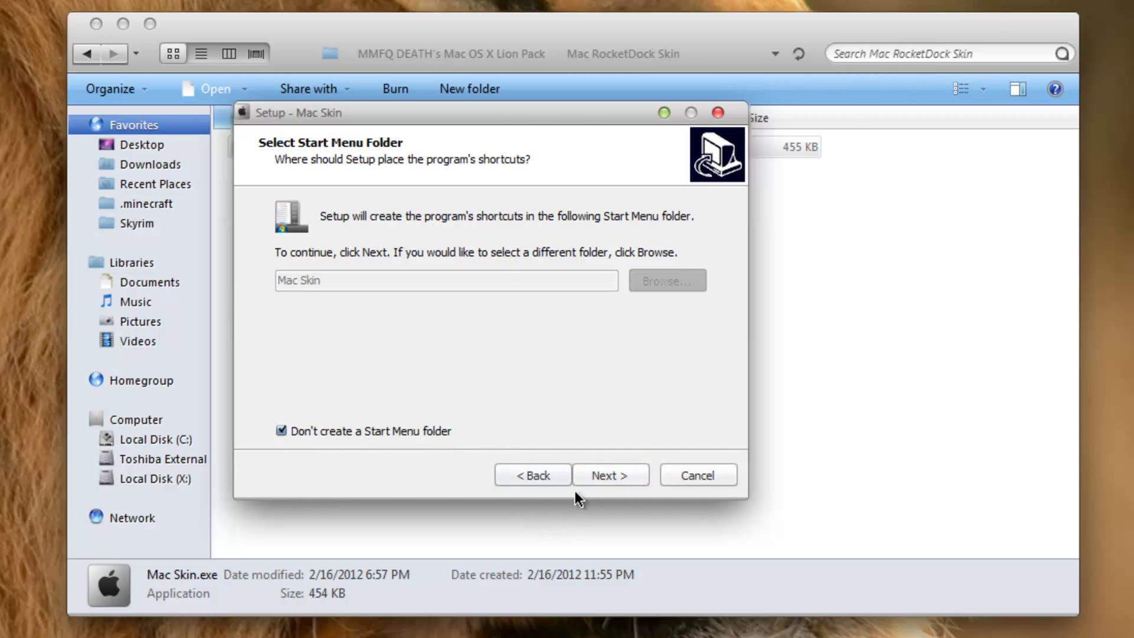
pyautogui.click(623, 464)
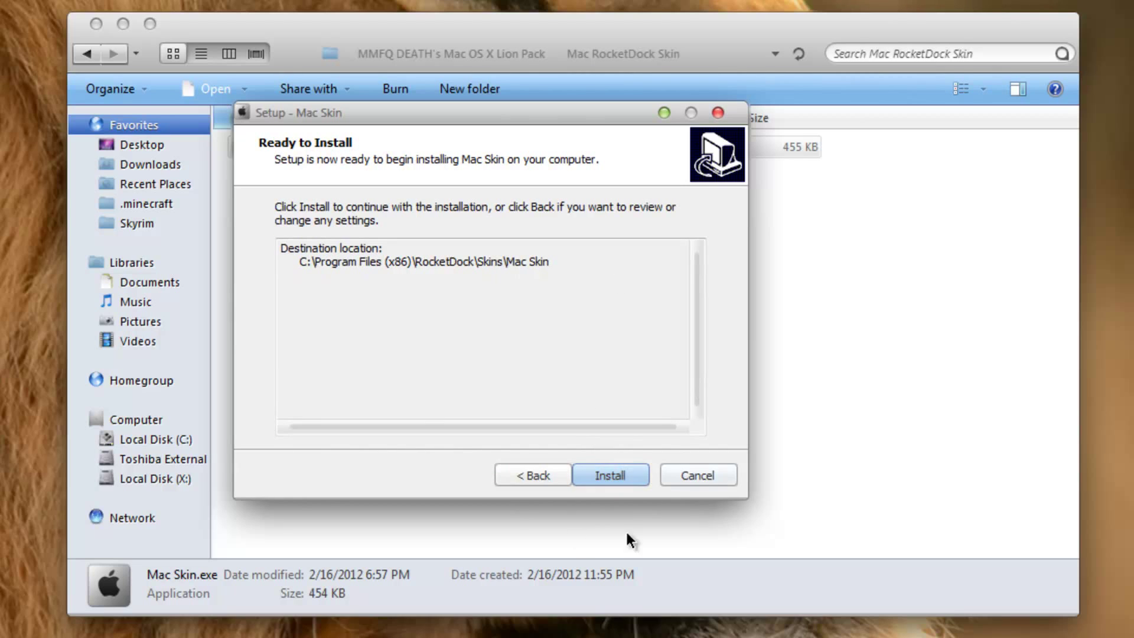
pyautogui.click(688, 480)
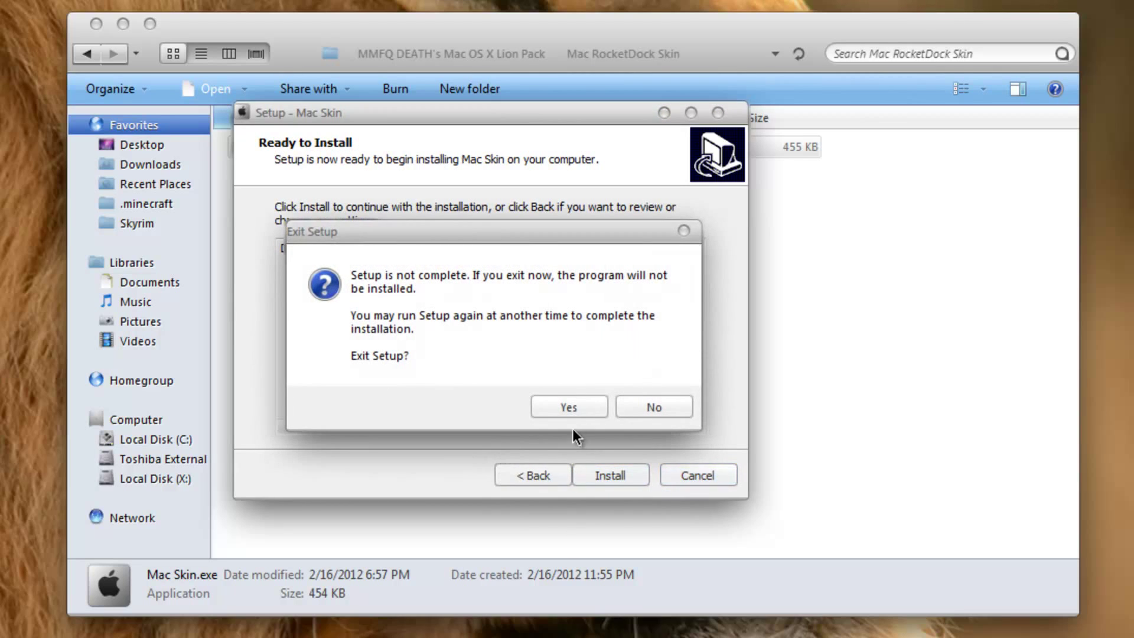
pyautogui.click(537, 407)
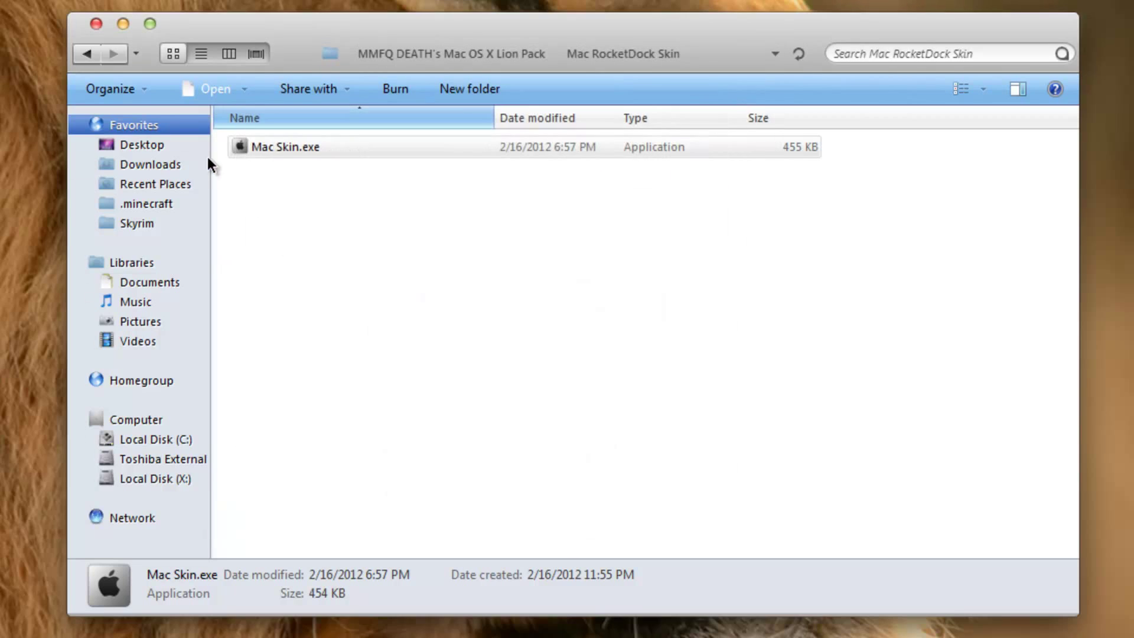
# Go back and open the Leftsider folder to view AskVG.com, leftsider.exe and leftsider64.exe
pyautogui.click(86, 54)
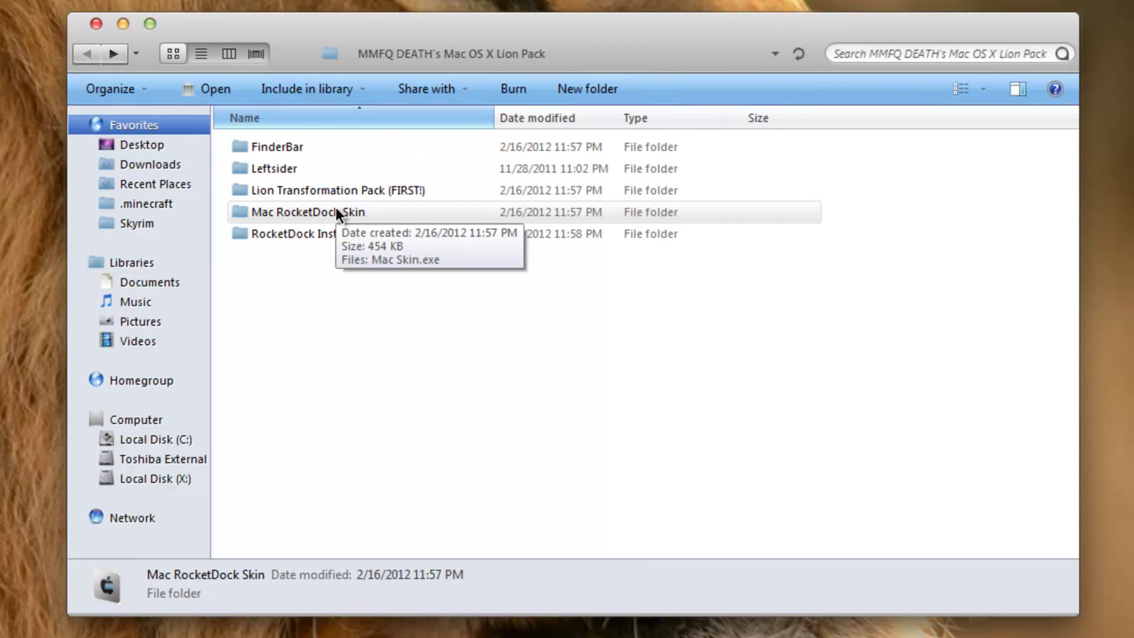
pyautogui.doubleClick(319, 170)
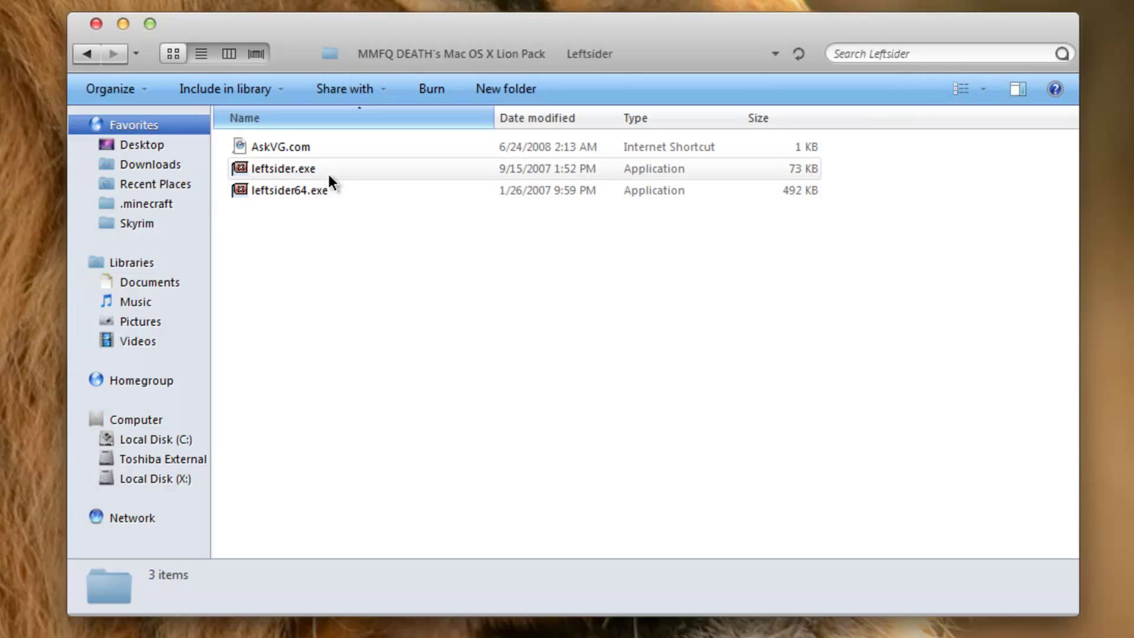
pyautogui.moveTo(295, 171)
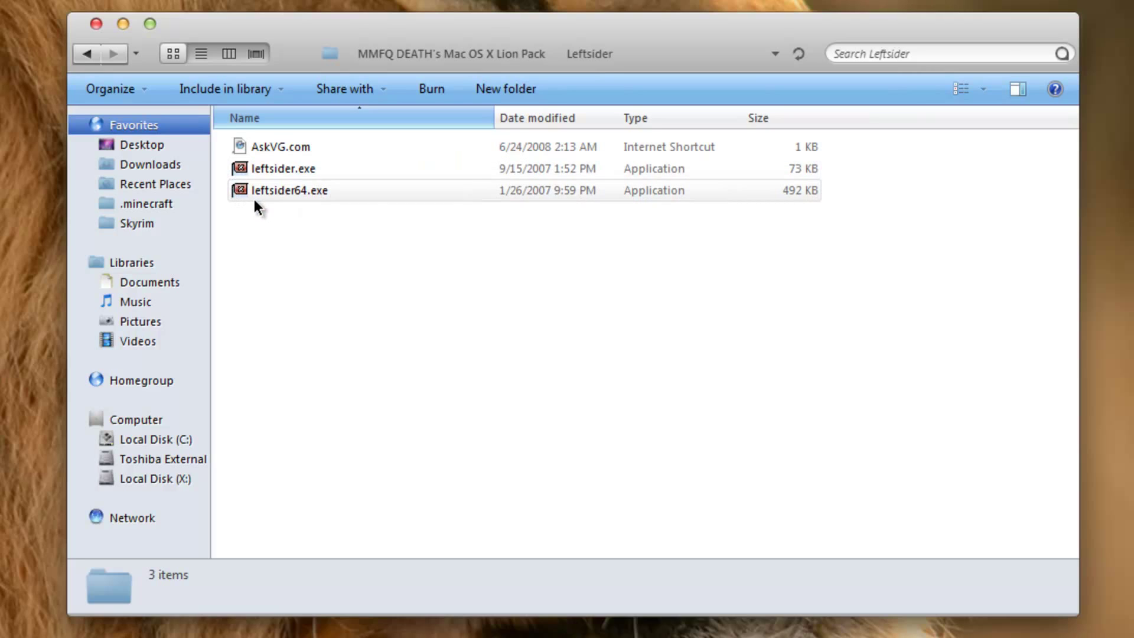
pyautogui.moveTo(313, 198)
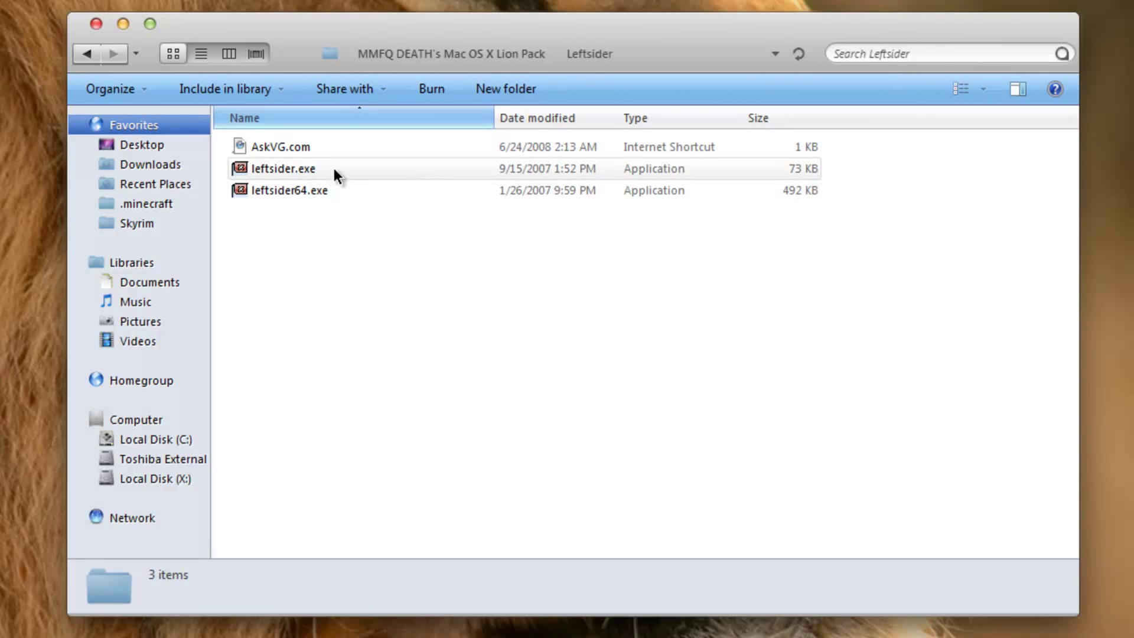
pyautogui.moveTo(335, 171)
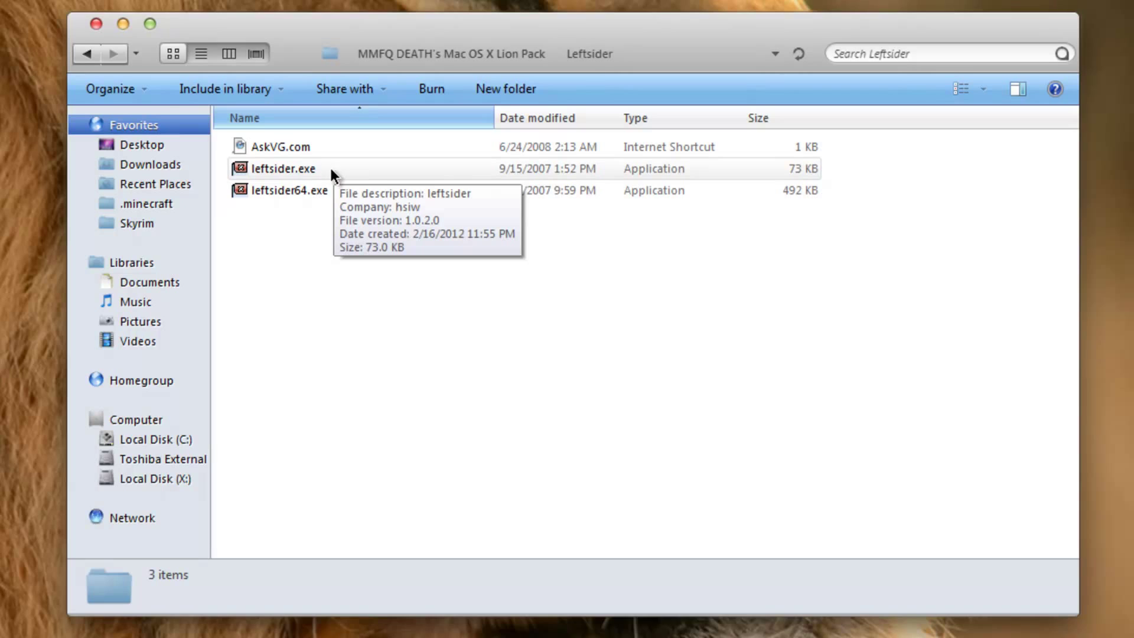
# Open the FinderBar folder, run Install_Finderbar_v.1.5.exe, and cancel the ZipInstaller dialog
pyautogui.click(87, 55)
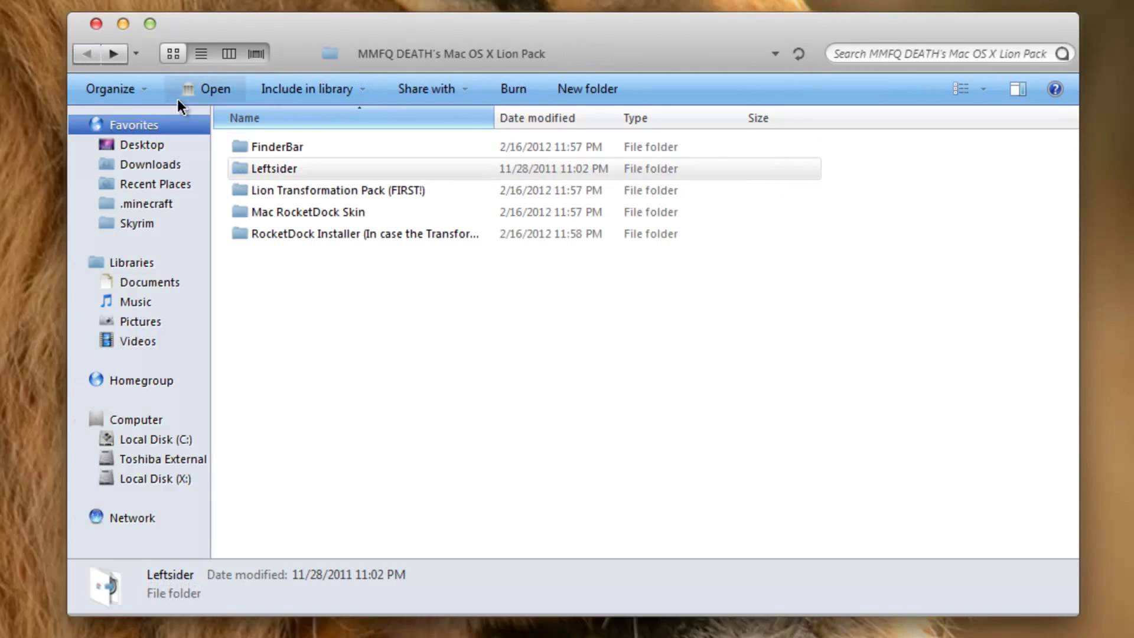
pyautogui.moveTo(311, 150)
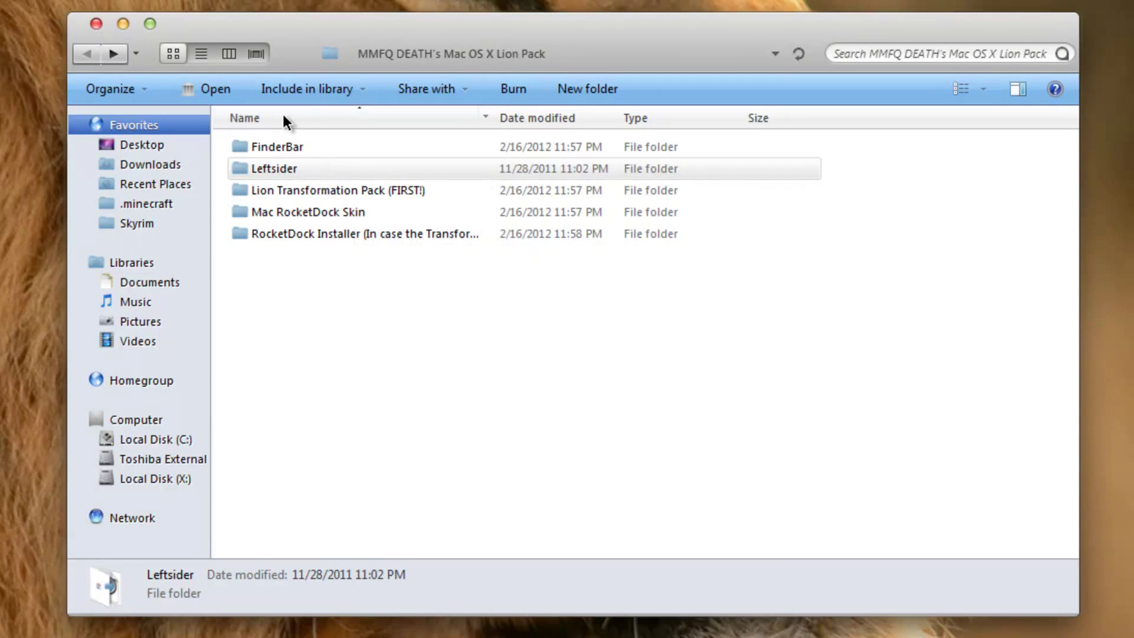
pyautogui.doubleClick(298, 144)
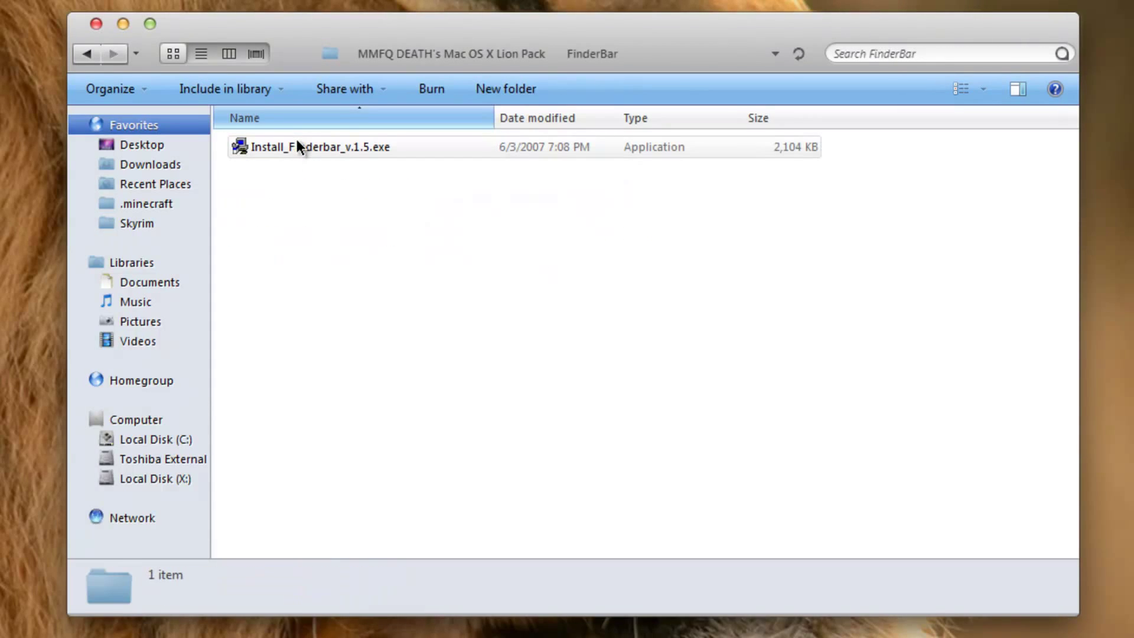
pyautogui.doubleClick(298, 145)
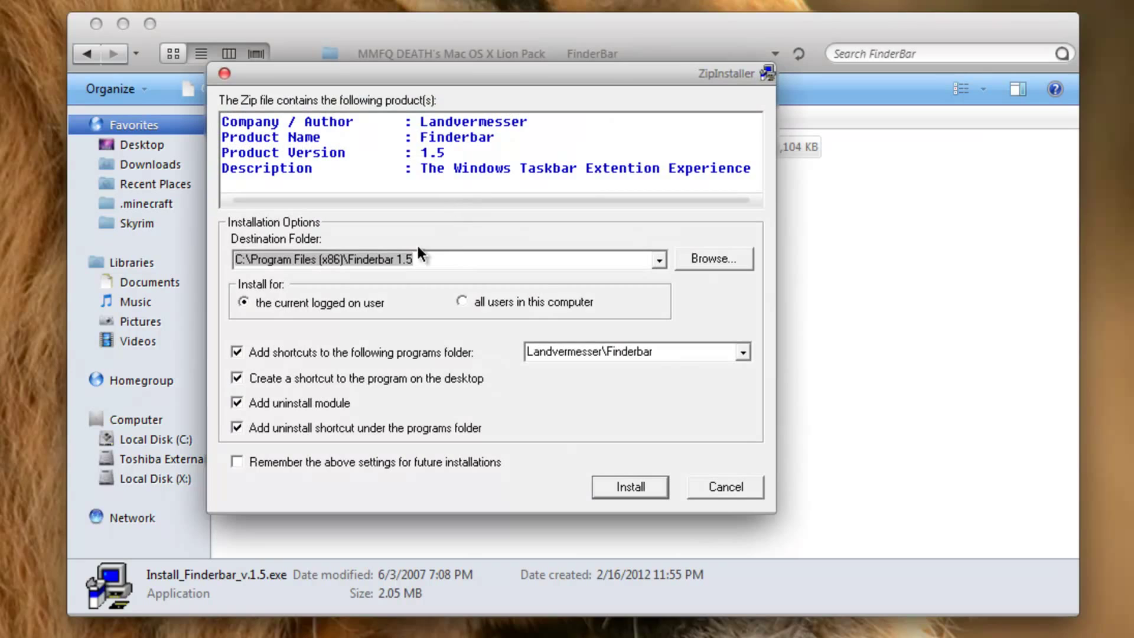
pyautogui.click(738, 488)
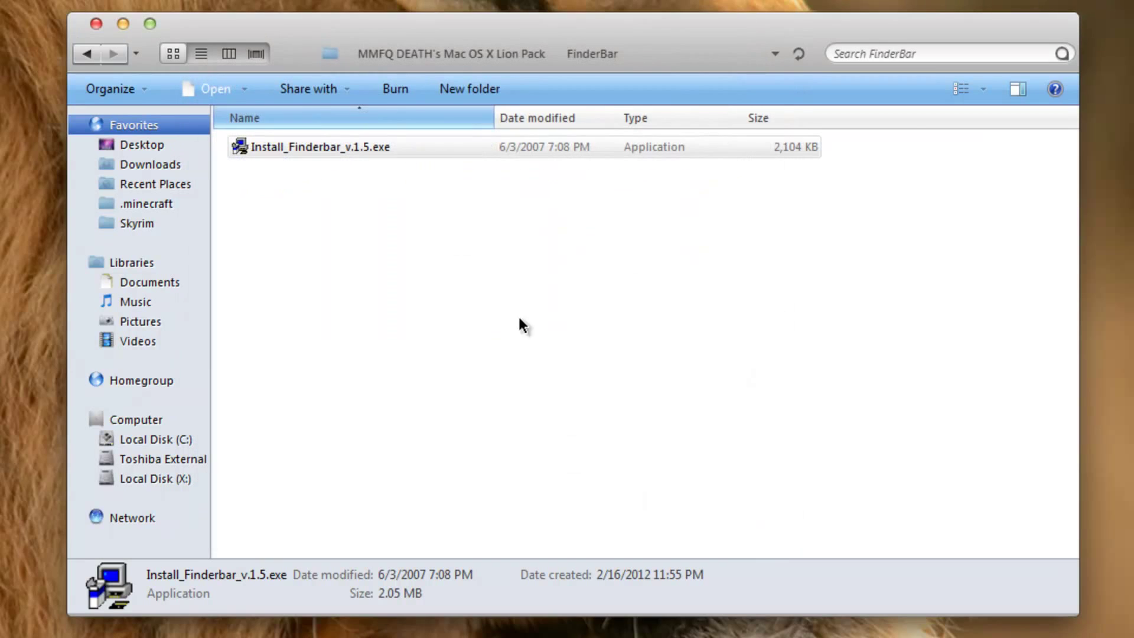
# Go back to the Lion Pack folder and draw a selection box on the empty desktop
pyautogui.click(94, 61)
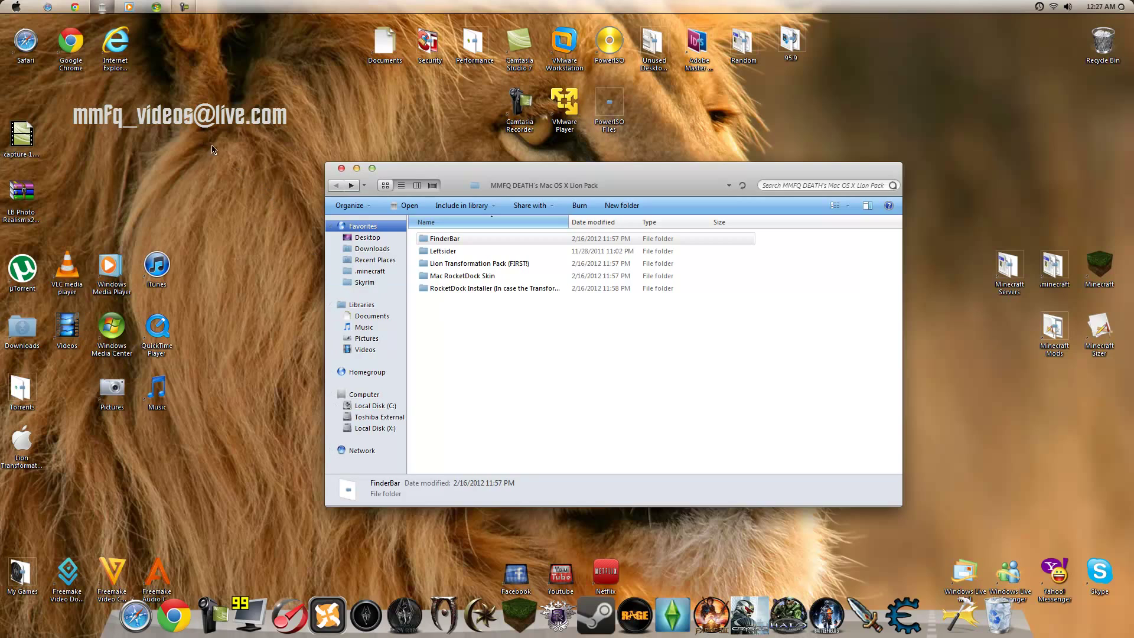
pyautogui.moveTo(83, 90); pyautogui.dragTo(289, 191)
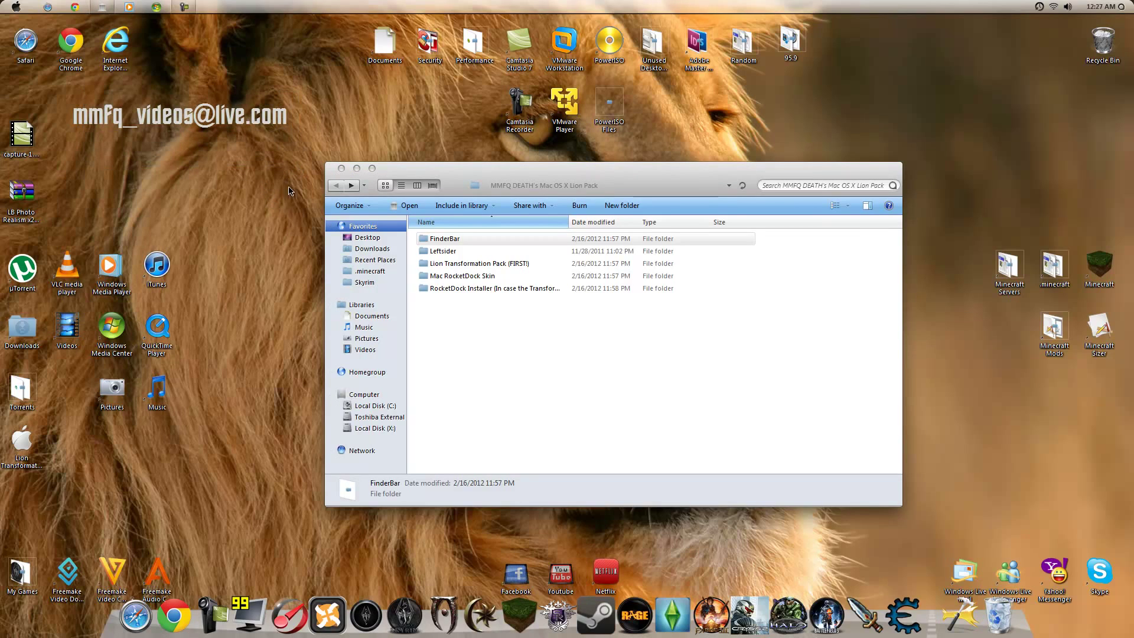